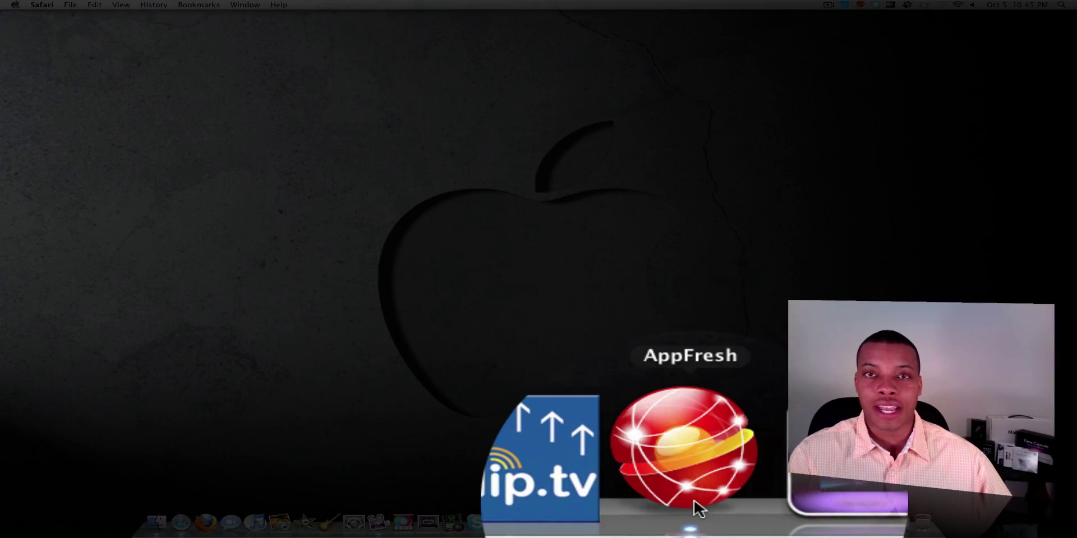
Open AppFresh and scroll its 48 Update Available apps, EventBox through Yahoo! Messenger.
click(696, 508)
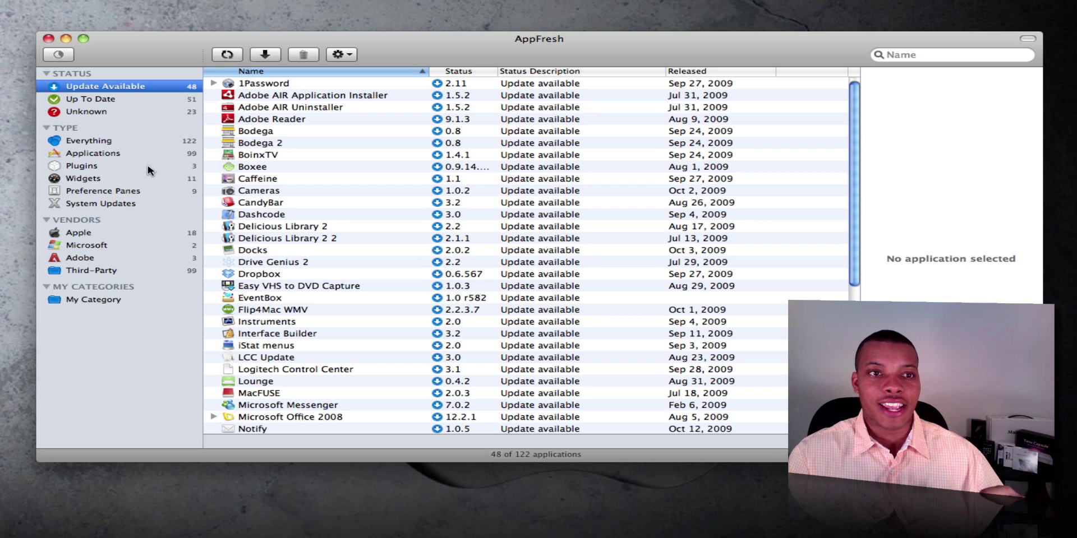
click(140, 49)
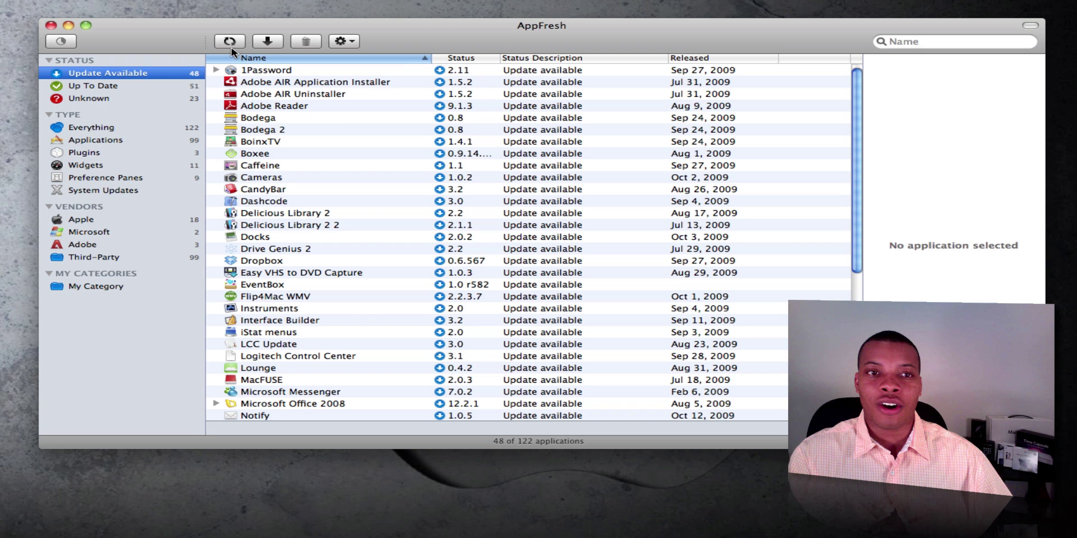
scroll(441, 178, down, 6)
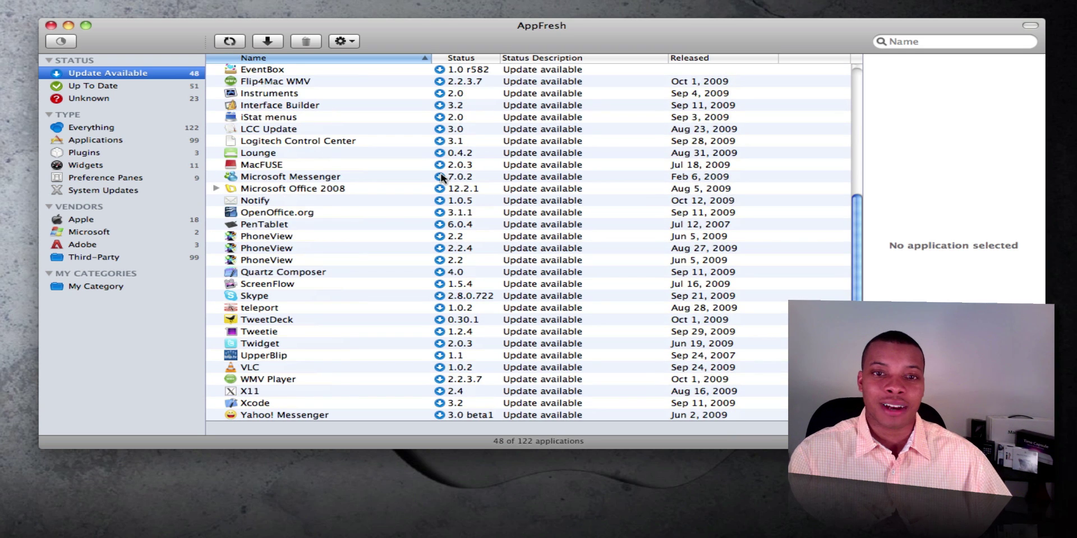
scroll(442, 177, up, 6)
scroll(441, 177, down, 6)
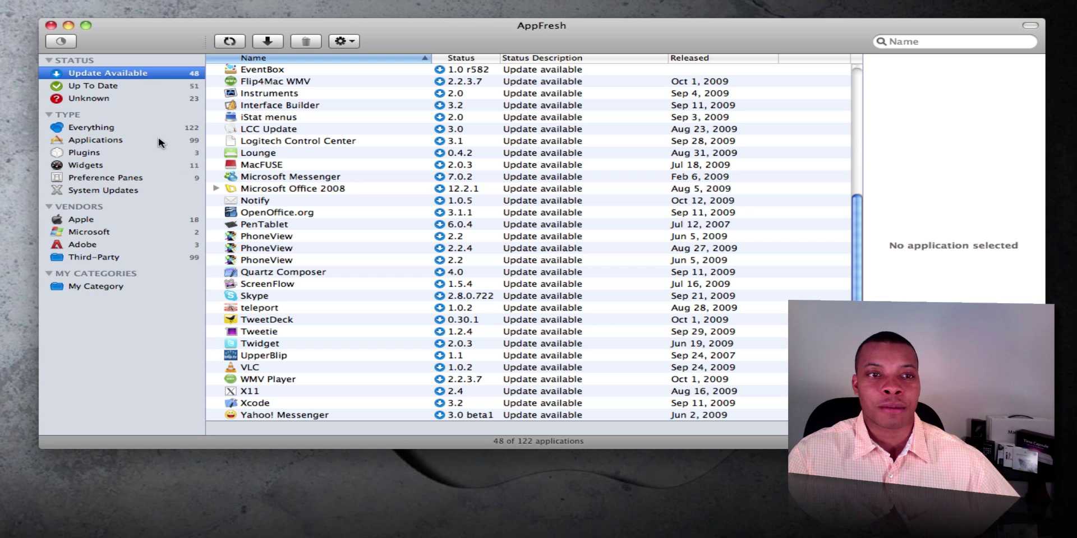
Browse the Up To Date, Unknown, Applications, Plugins and Widgets groupings in AppFresh.
click(94, 88)
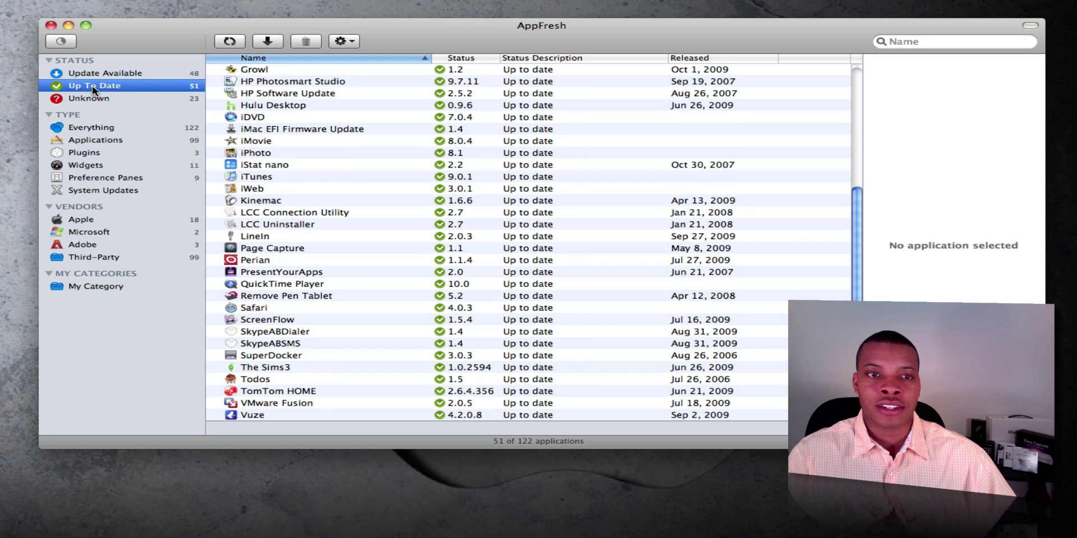
click(128, 103)
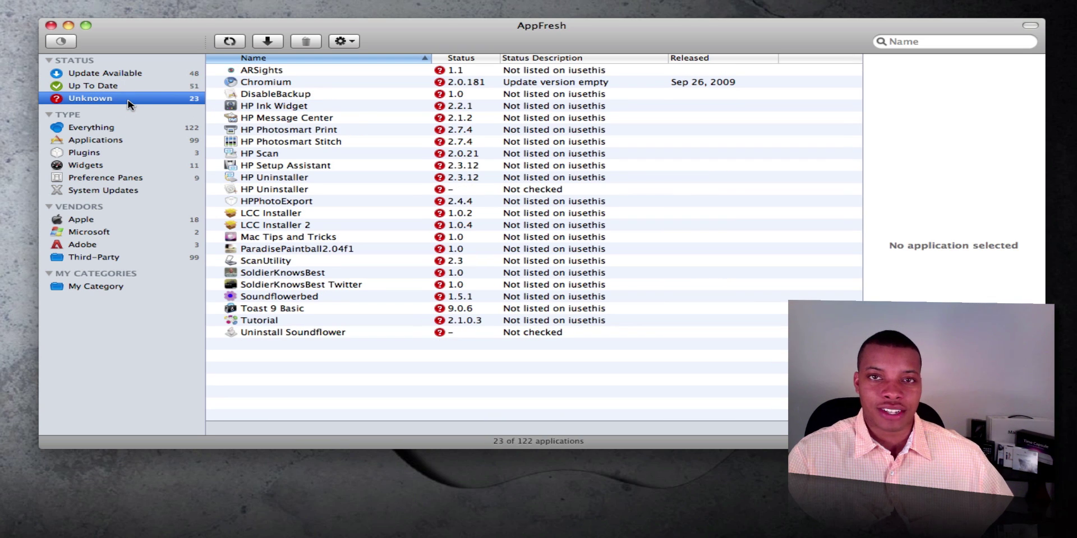
click(107, 143)
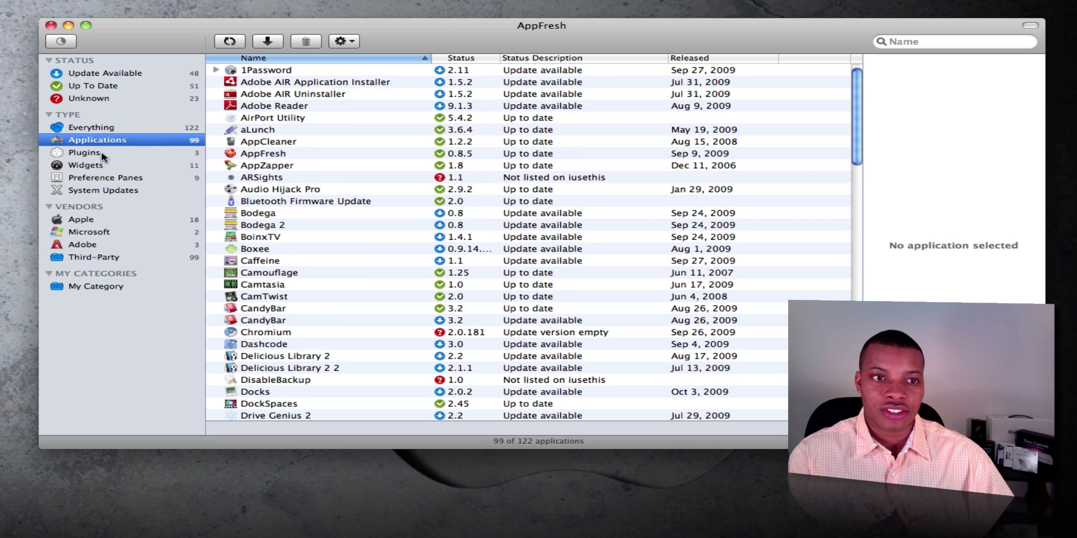
click(101, 155)
click(106, 167)
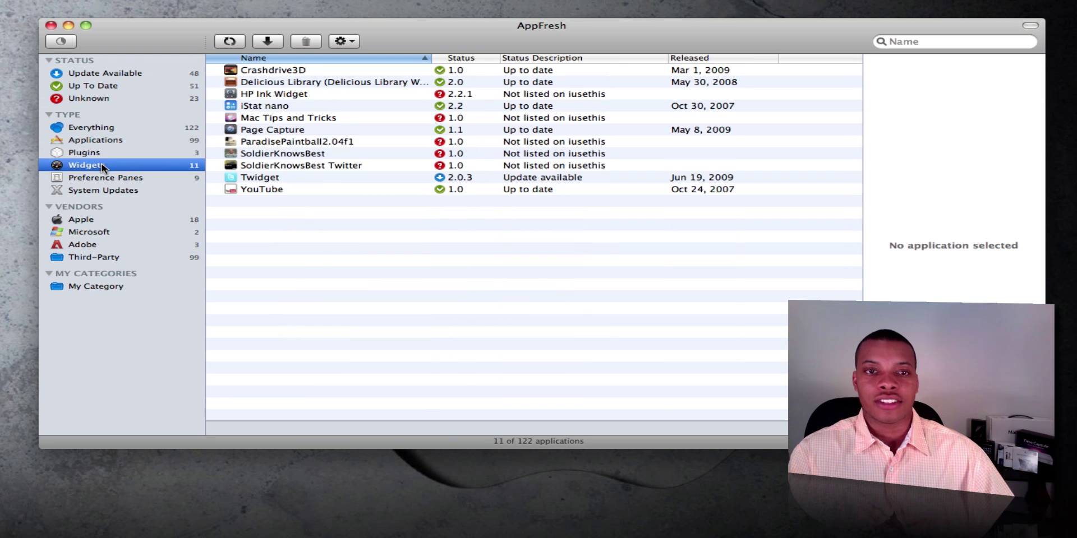
Filter the list to Apple and Microsoft software, then close the AppFresh window.
click(93, 223)
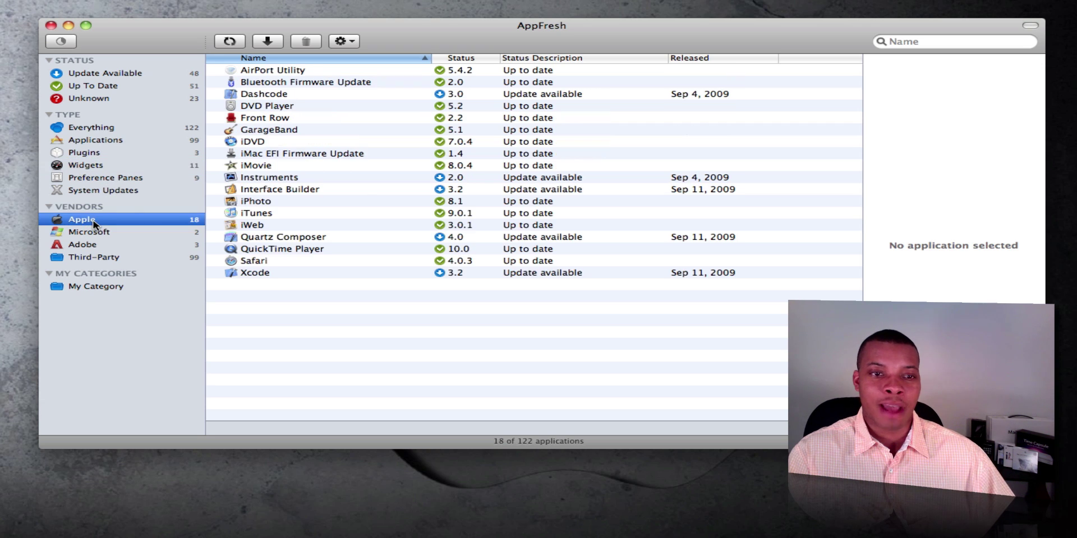
click(93, 234)
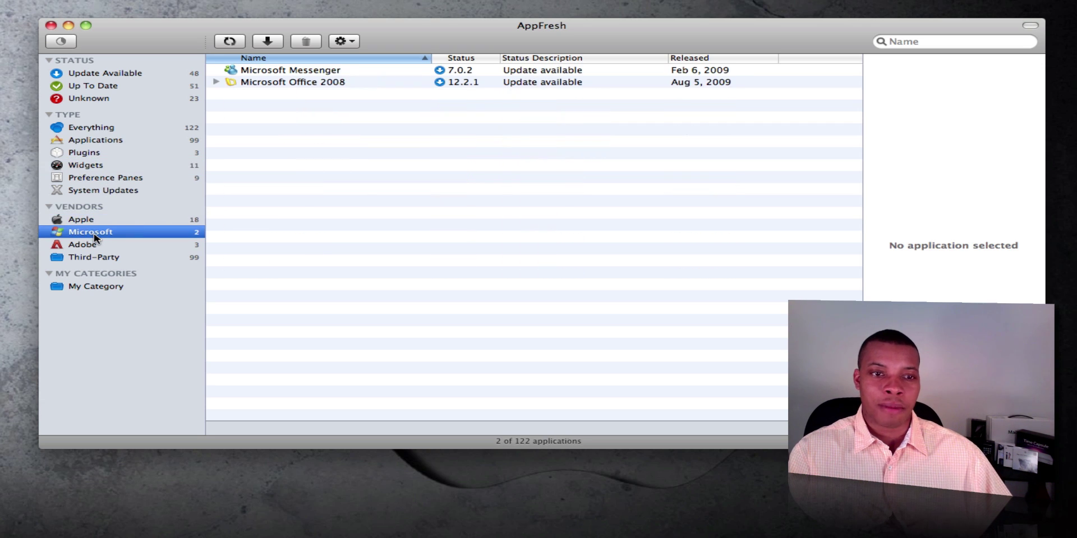
click(52, 26)
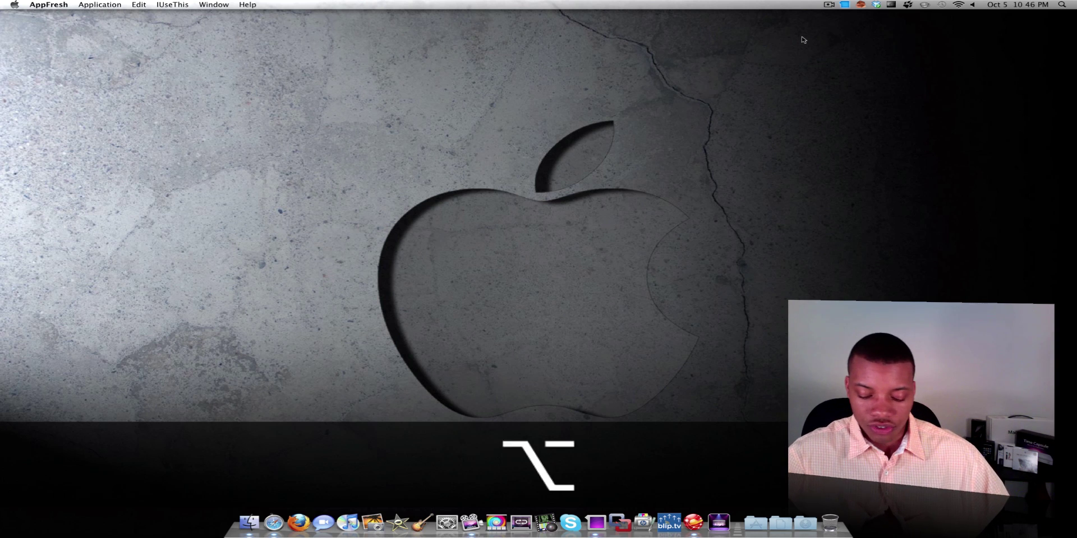
Summon the Todos launcher with Cmd-Ctrl-Option-T to display its grid of app icons.
key(ctrl+alt+super+t)
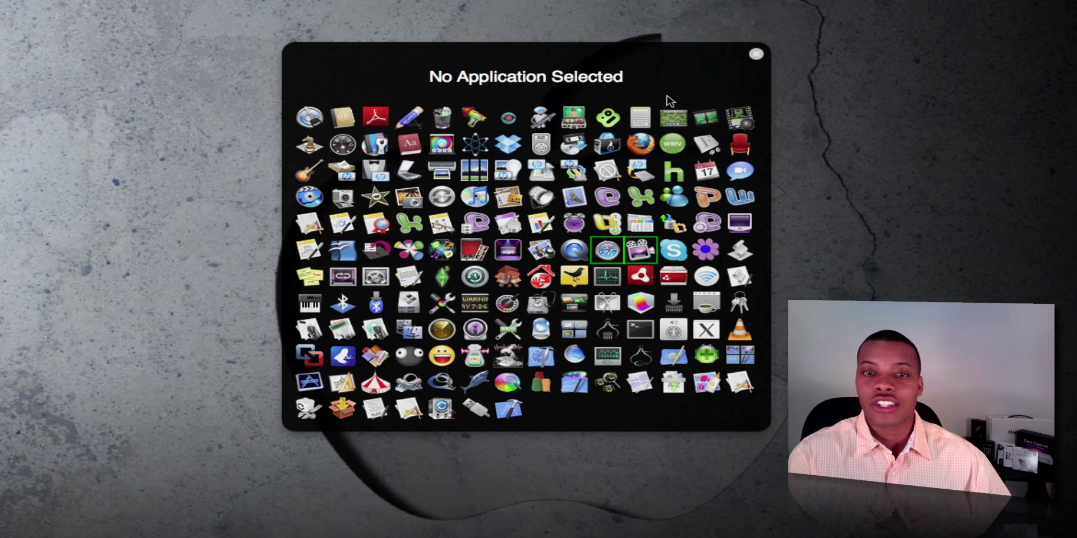
mouse_move(532, 129)
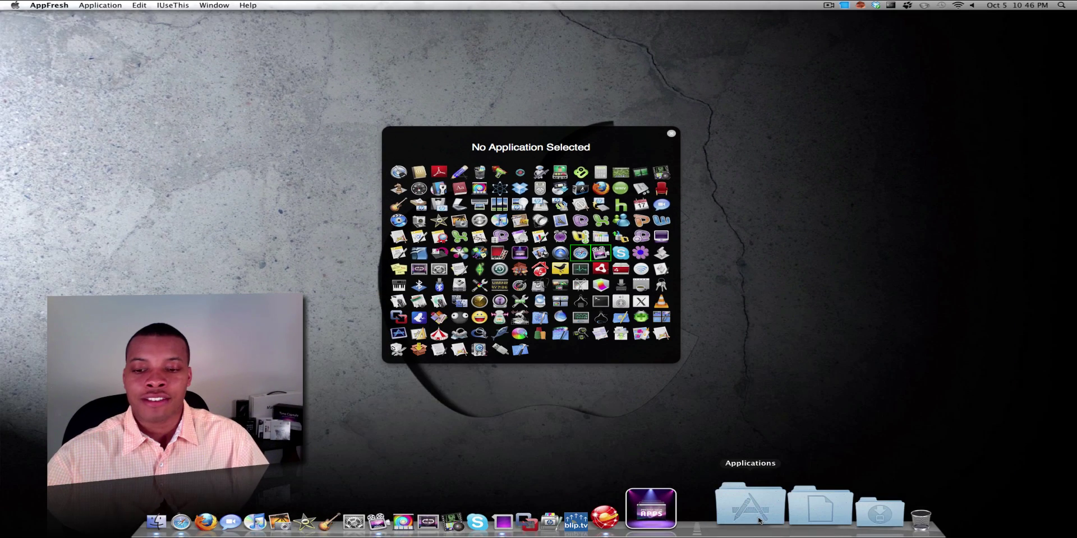
Open the Dock's Applications stack as a grid and scroll from Dashboard to Yahoo Messenger.
click(761, 517)
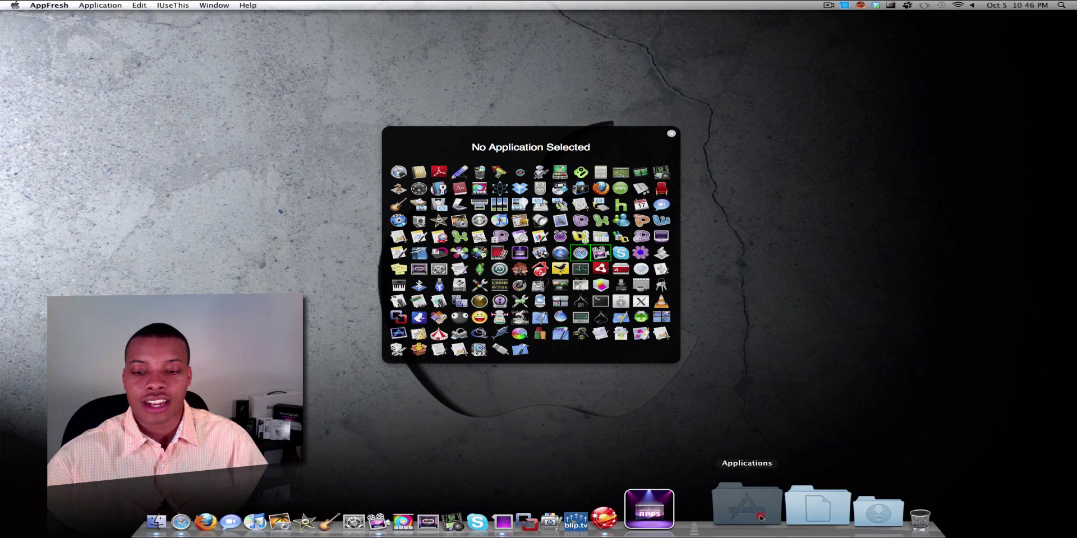
scroll(732, 242, down, 3)
scroll(731, 243, down, 2)
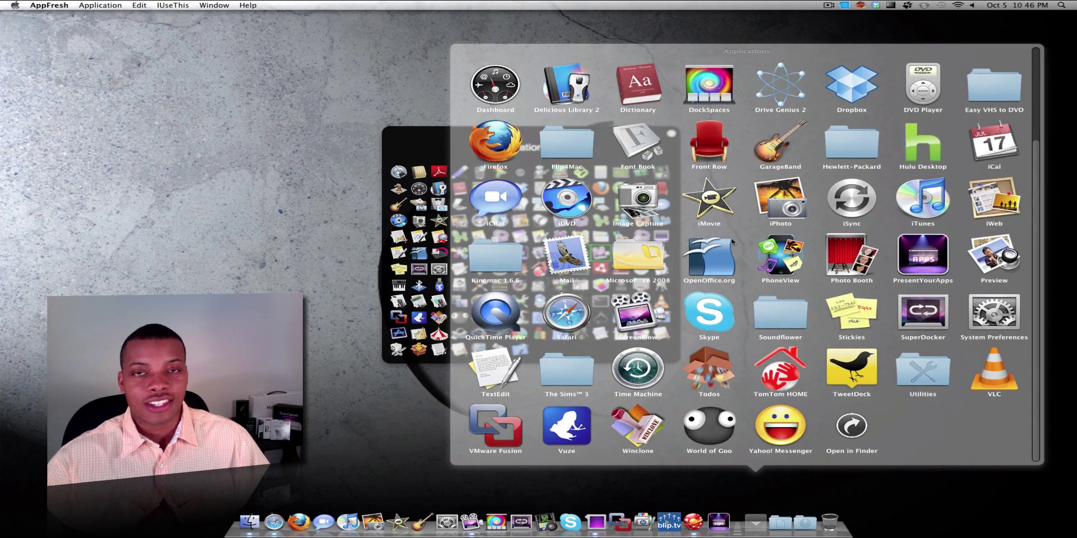
scroll(732, 242, up, 4)
scroll(732, 242, down, 3)
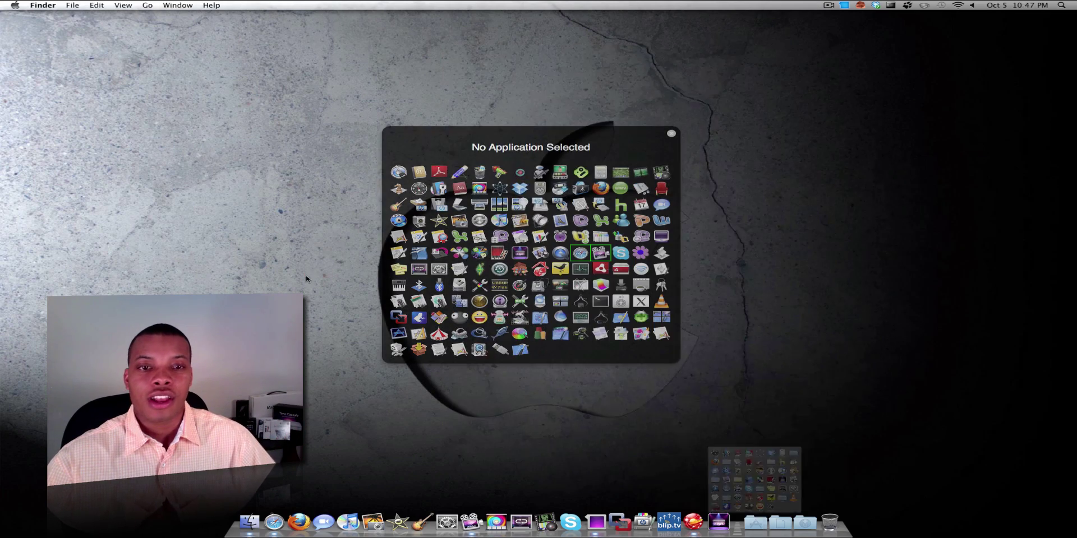
Dismiss the Applications stack and pick Safari in the Todos grid to bring it forward.
click(478, 185)
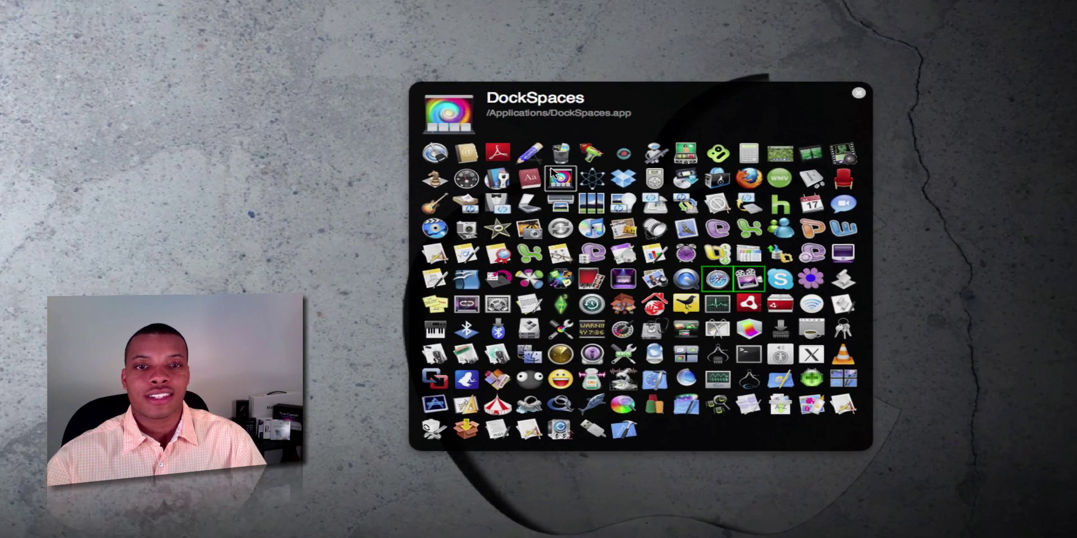
click(556, 162)
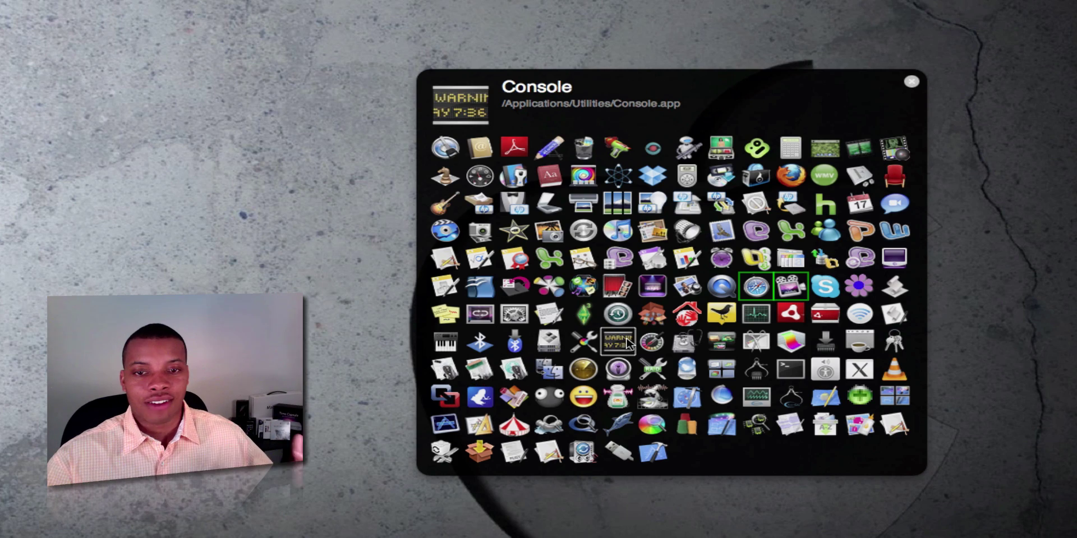
click(755, 286)
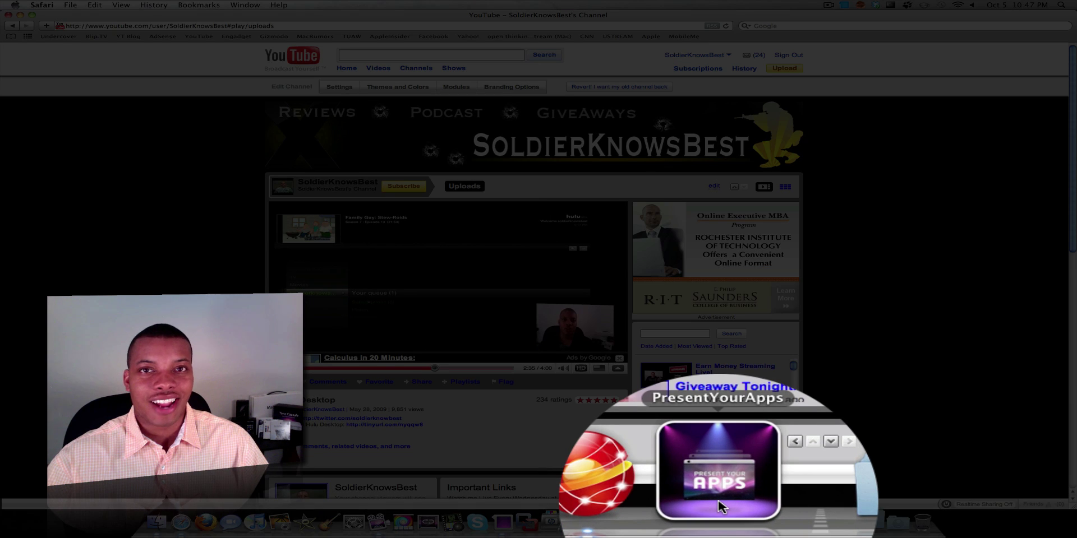
Open PresentYourApps, move its window aside, and bring up Safari's hiding options.
click(718, 505)
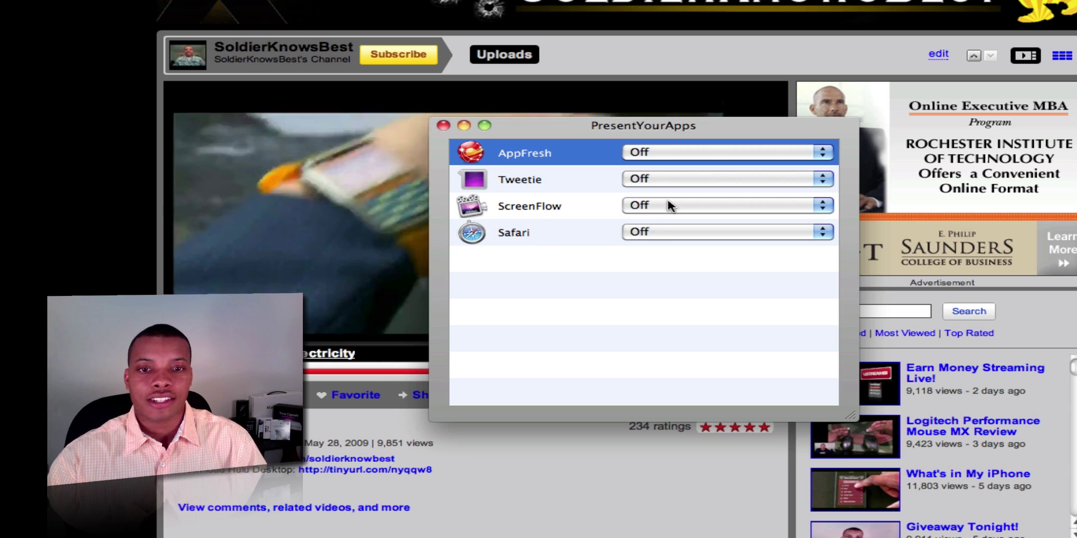
drag(695, 127, 493, 100)
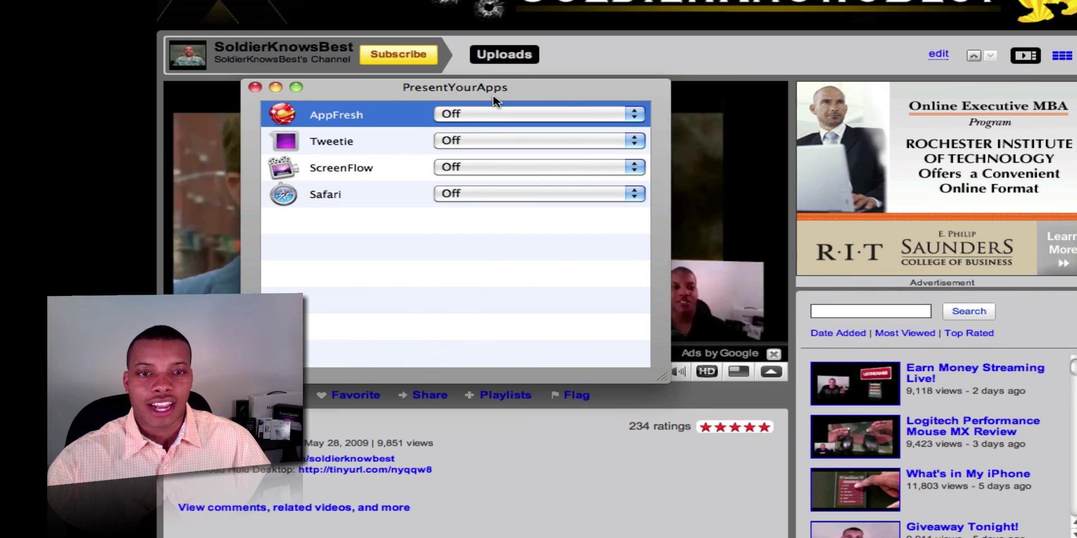
click(544, 192)
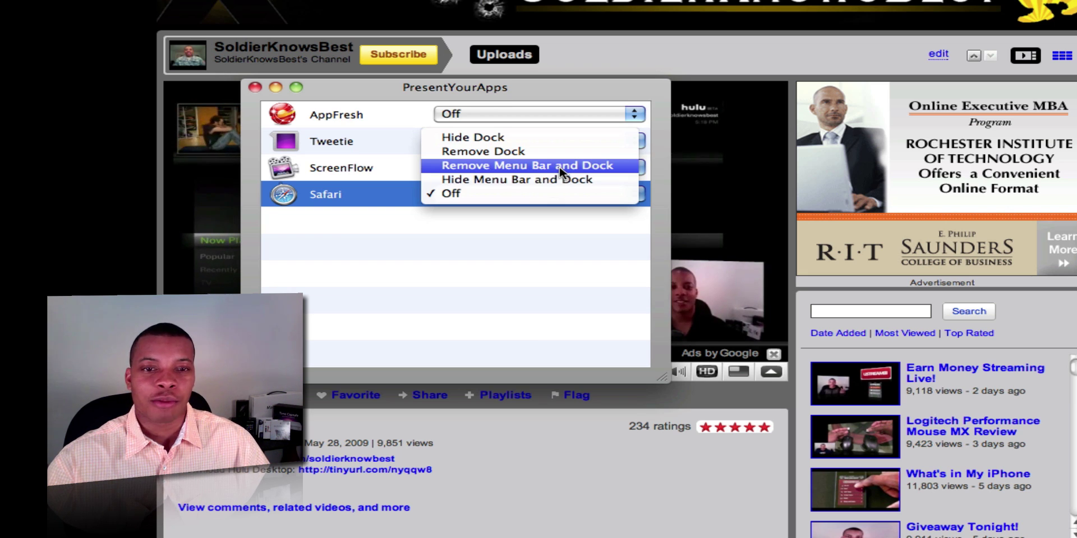
Choose Remove Menu Bar and Dock for Safari and authorise it with the administrator password.
click(560, 168)
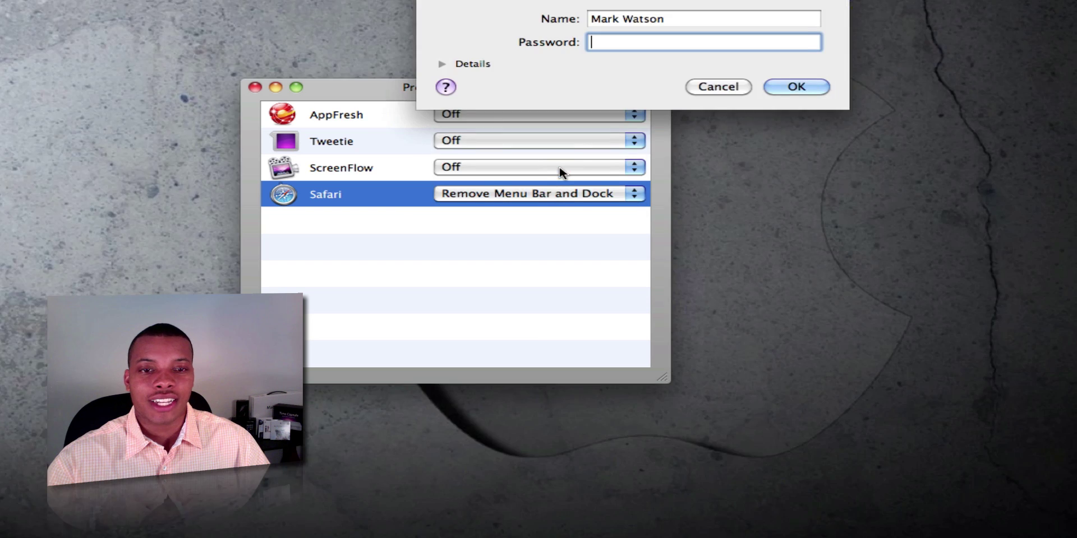
text(****)
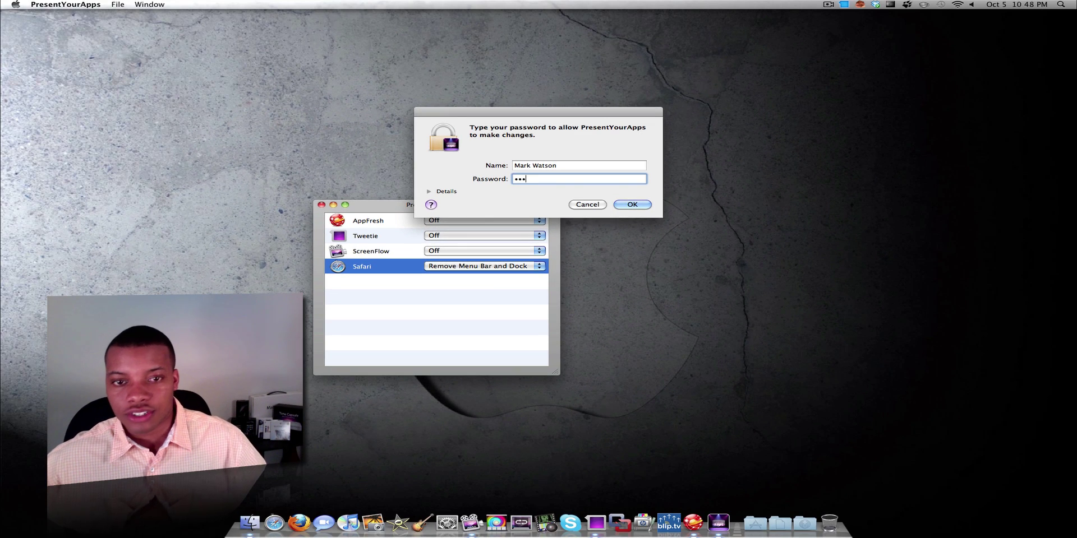
key(Return)
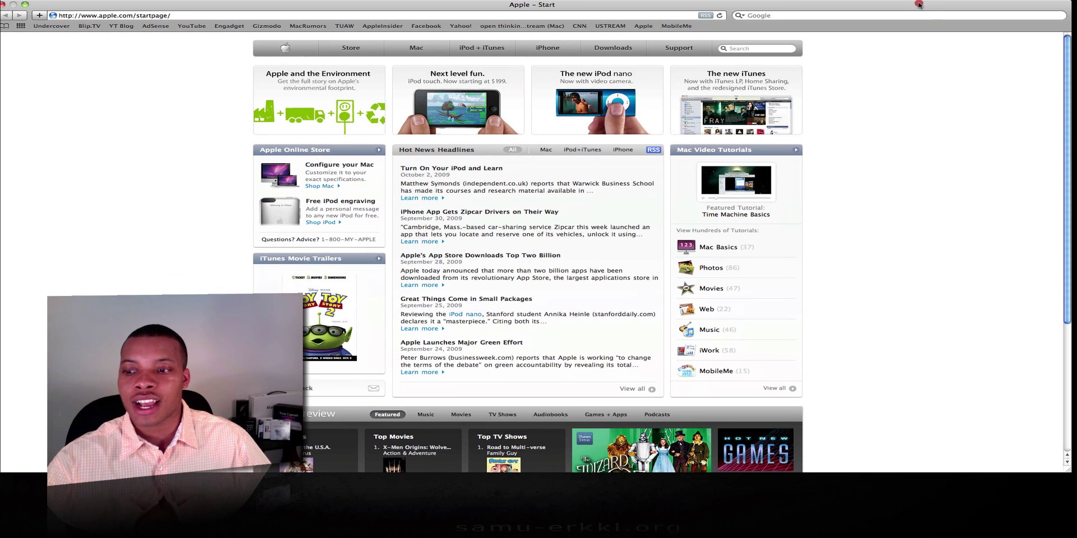
Stretch Safari's window to fill the menu-bar-free screen and scroll the page.
drag(1065, 471, 1071, 535)
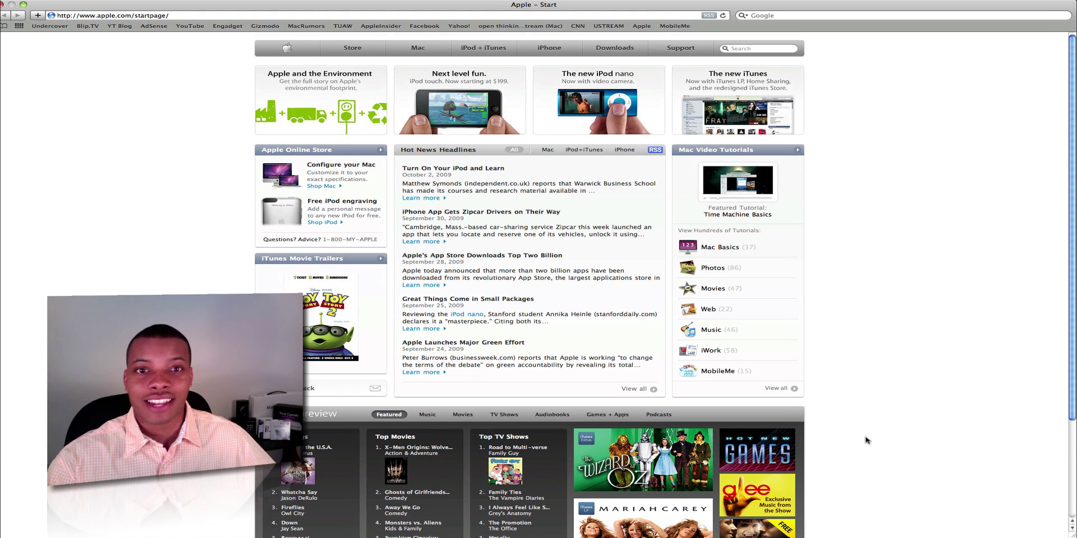
scroll(867, 440, down, 5)
scroll(866, 439, up, 5)
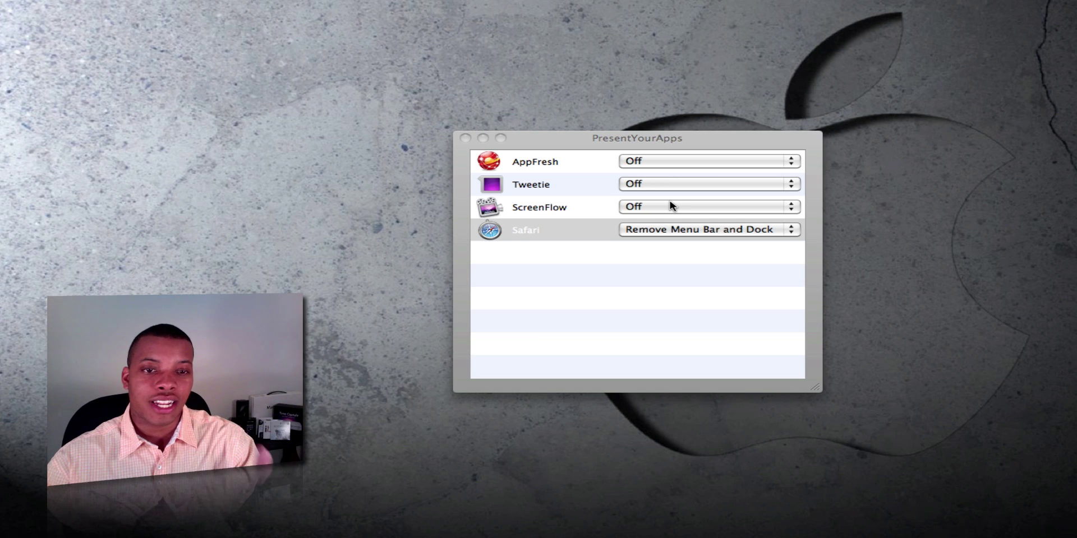
Bring PresentYourApps to the front, leave ScreenFlow Off, and move the window right.
click(674, 208)
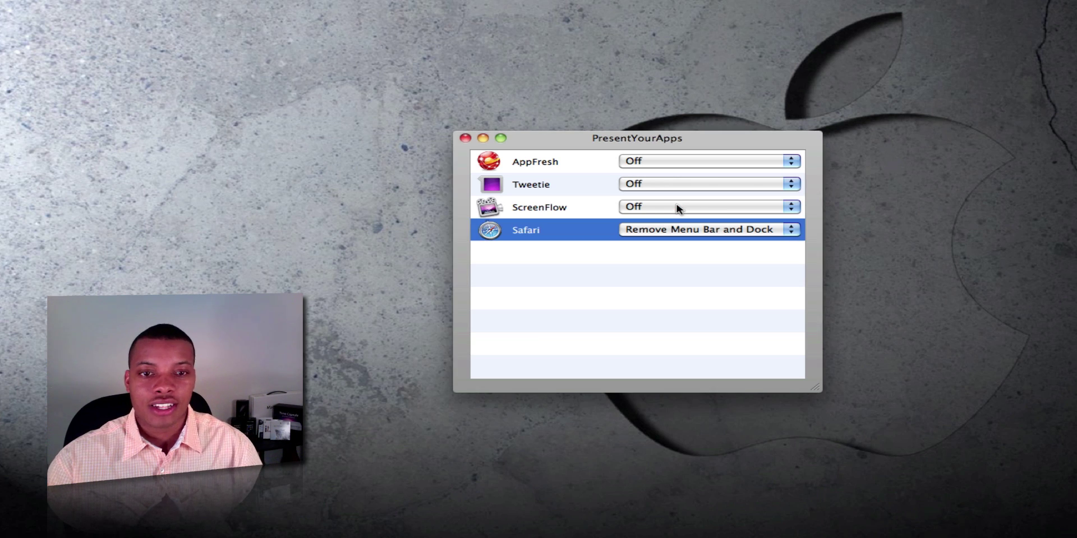
click(675, 208)
click(546, 272)
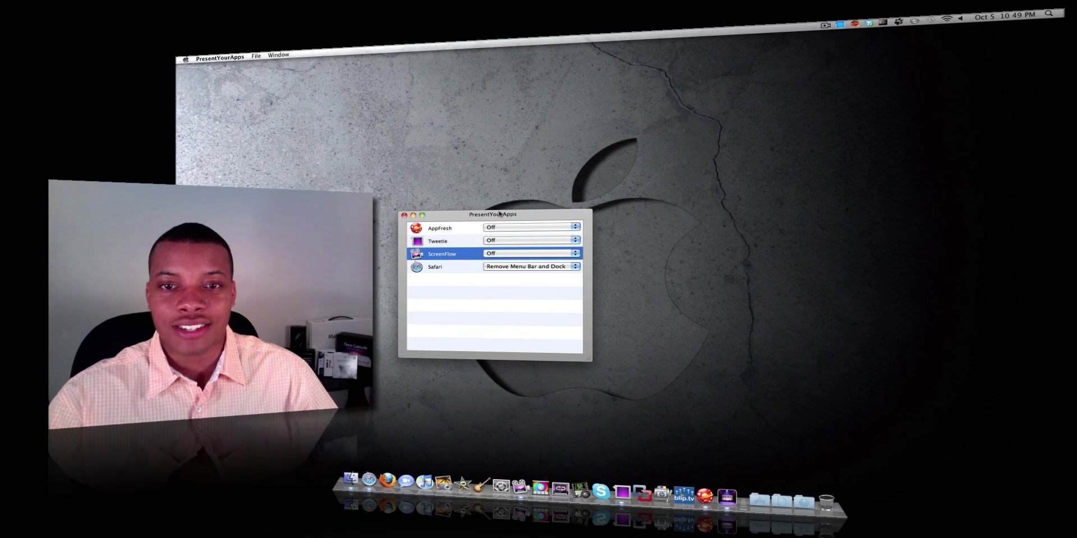
drag(543, 195, 635, 178)
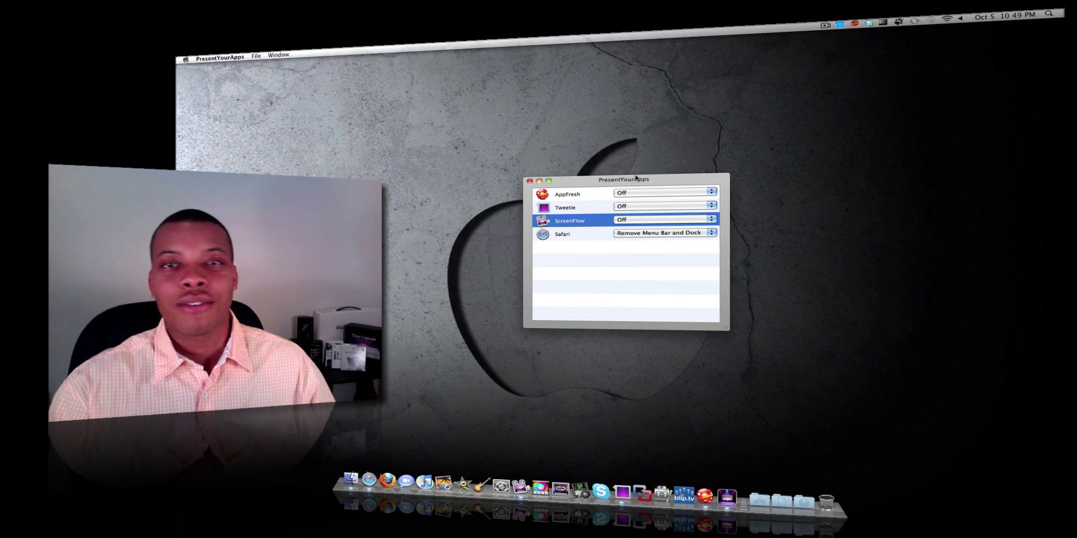